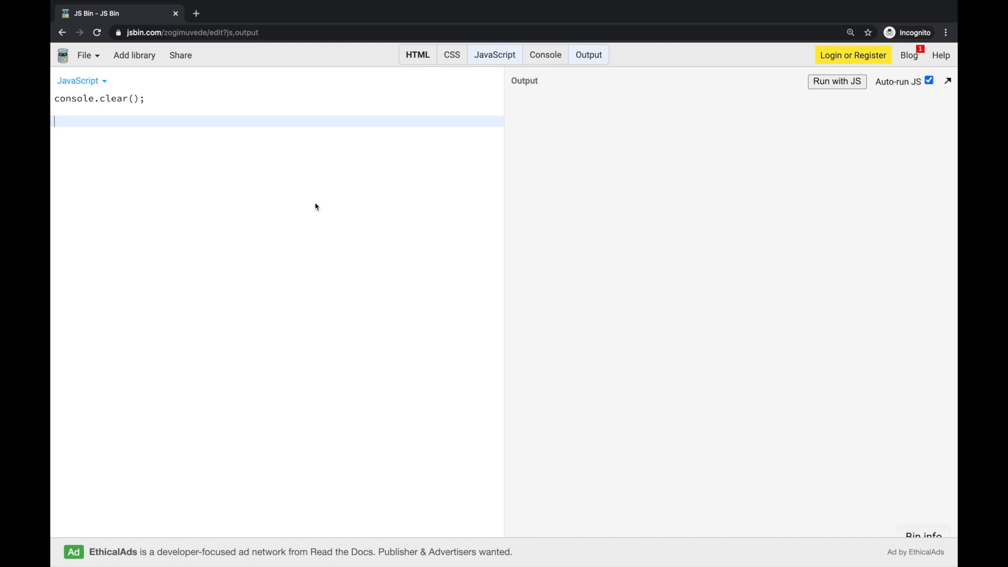
text(function fizzBuzz()
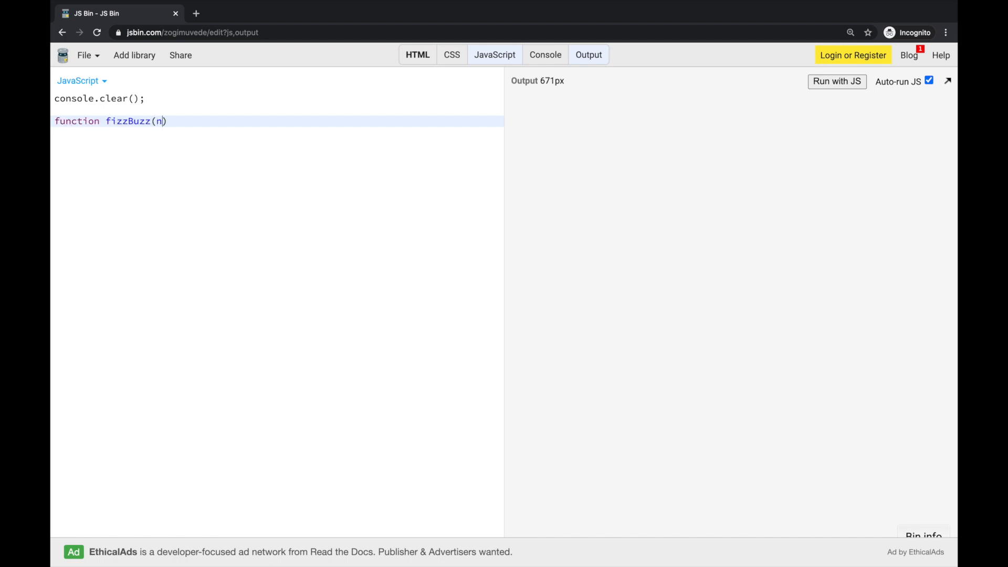
text(num) {)
Declare function fizzBuzz(num) with an empty braced body and place the cursor inside it
key(Return)
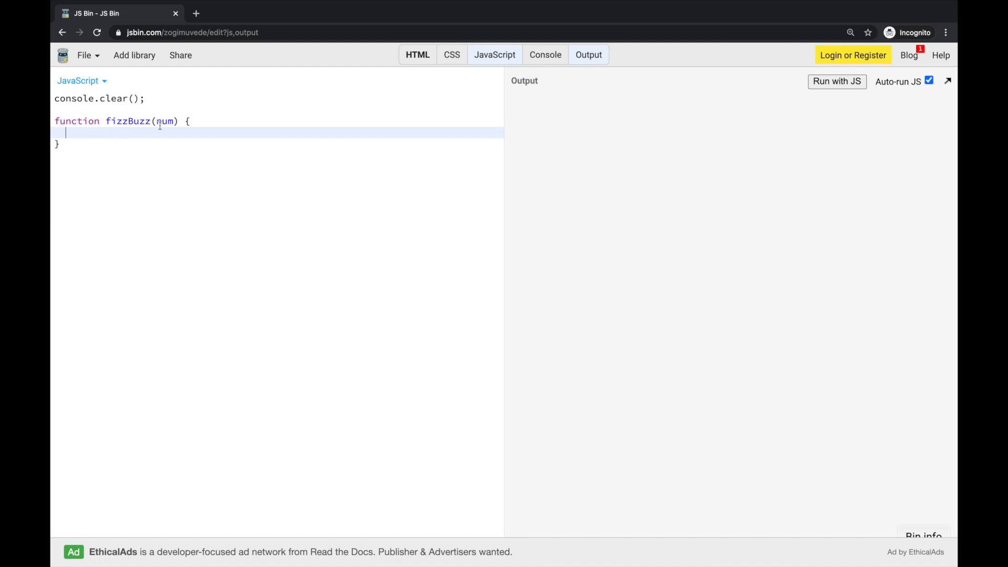
click(161, 122)
double_click(161, 122)
click(173, 134)
text(if (num > 100) {)
Add the stopping case if (num > 100) { return; } at the top of fizzBuzz
key(Return)
text(br)
key(BackSpace)
key(BackSpace)
text(return;)
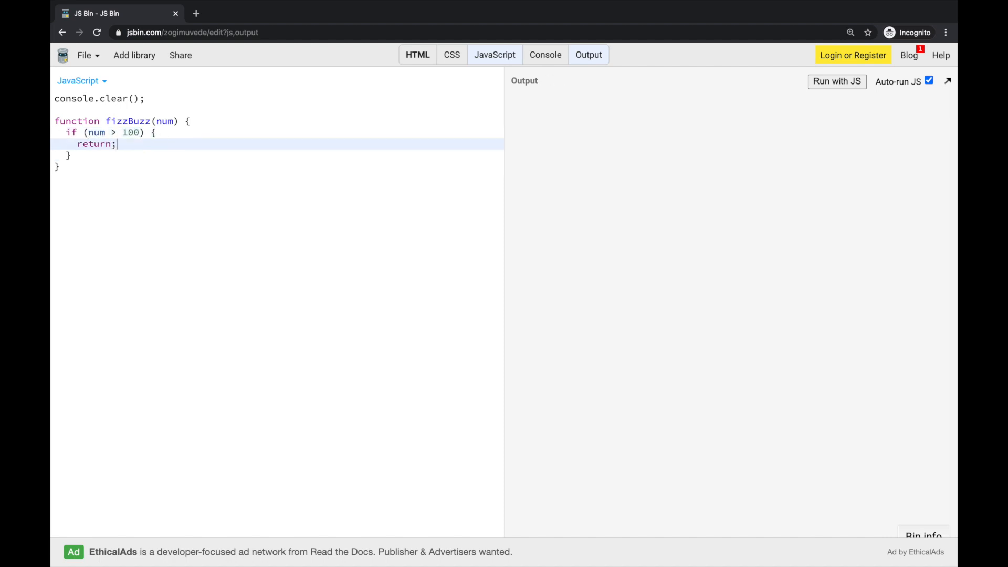
drag(82, 156, 52, 135)
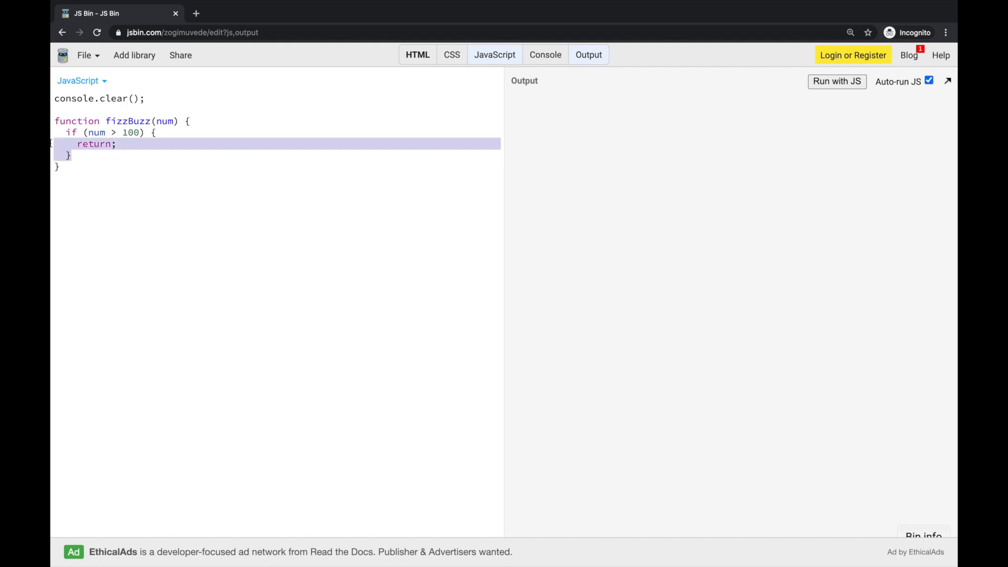
click(97, 155)
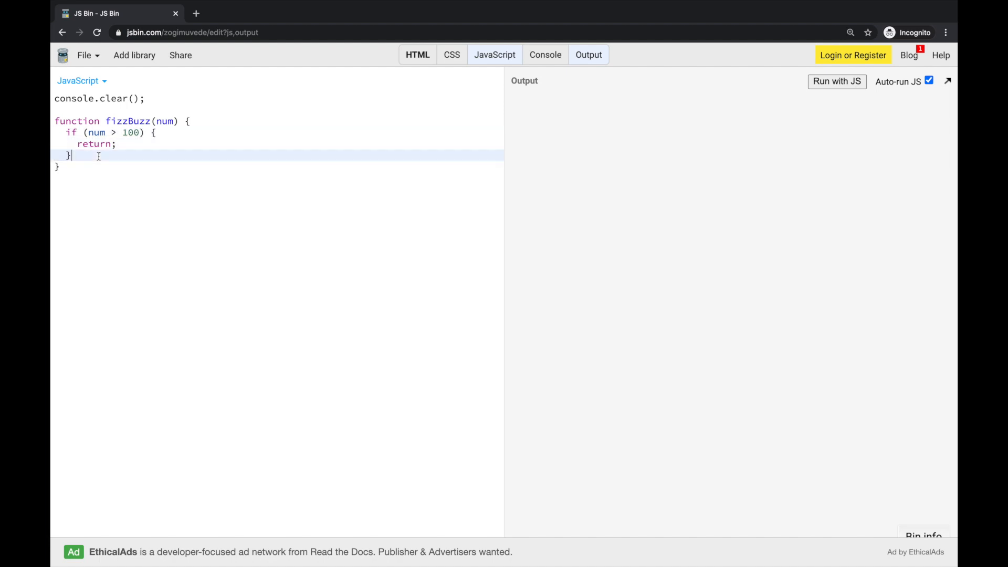
double_click(97, 133)
click(107, 154)
Declare const isMultipleOfThree = num%3 === 0 and const isMultipleOfFive = num%5 === 0
key(Return)
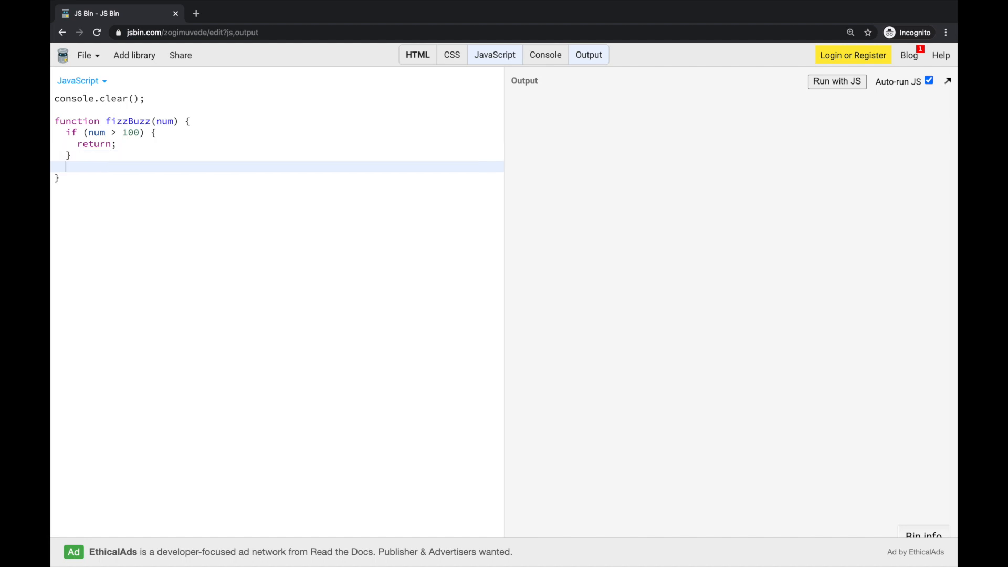
text(const isMultipl)
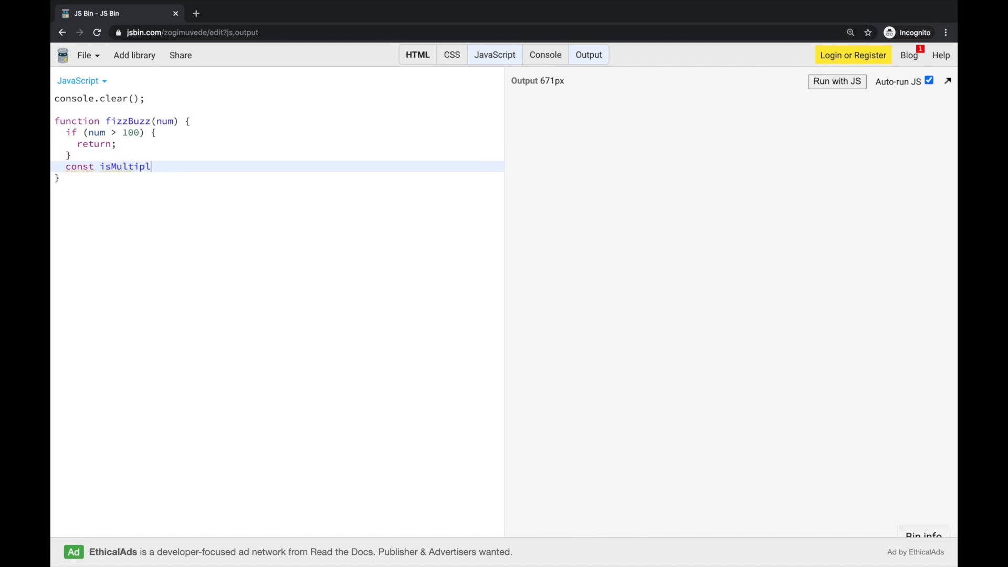
text(eOfThree =)
text( num%3)
text( === 0;)
key(Return)
text(const isMul)
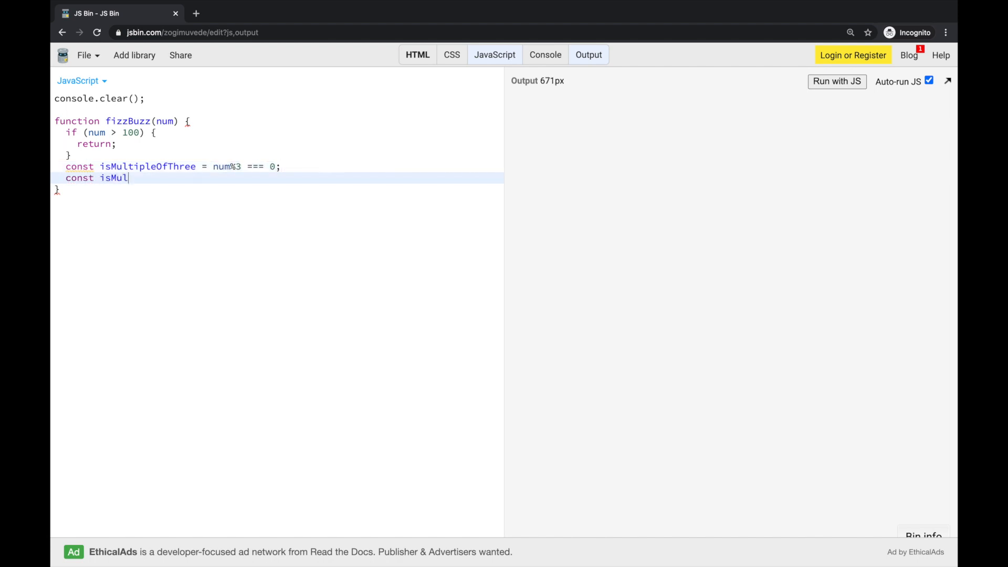
text(tipleOfFive = num)
text(%5 === 0;)
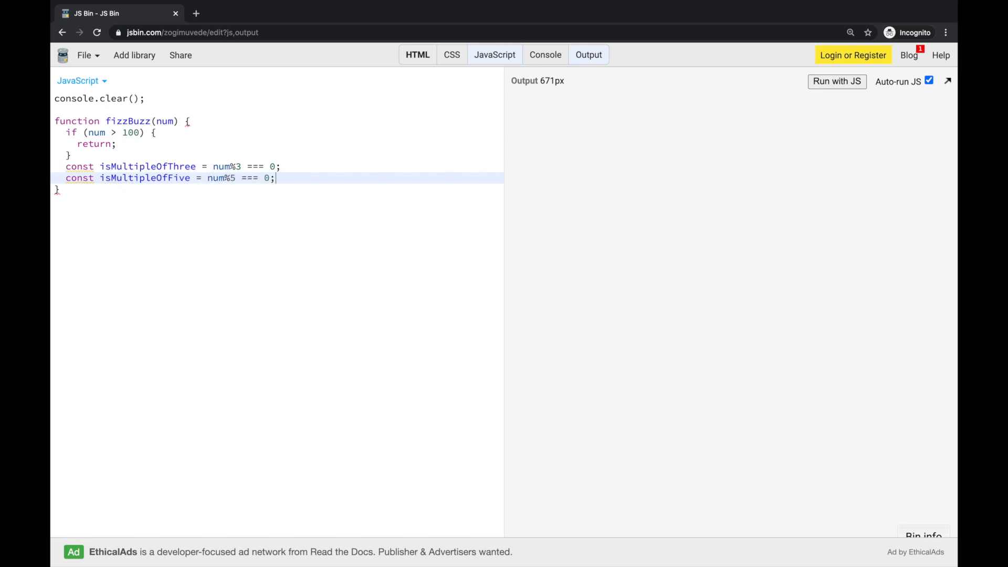
key(Return)
key(Return)
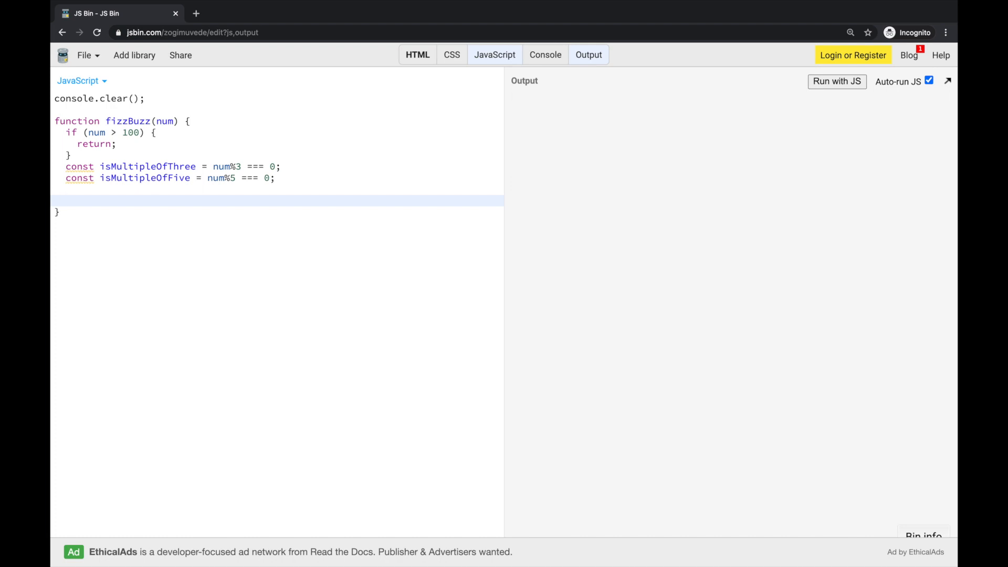
text(if (isMulti)
text(pleOfThree && i)
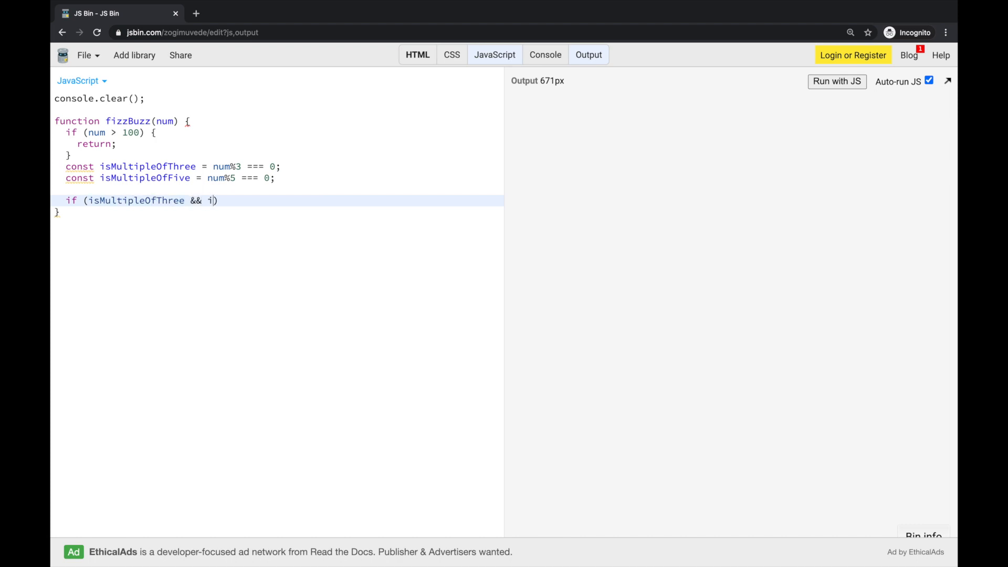
text(sMultipleOfFive) )
text({)
Write the branches logging 'FizzBuzz' for both multiples and 'Buzz' for isMultipleOfFive
key(Return)
text(console.log('Fi)
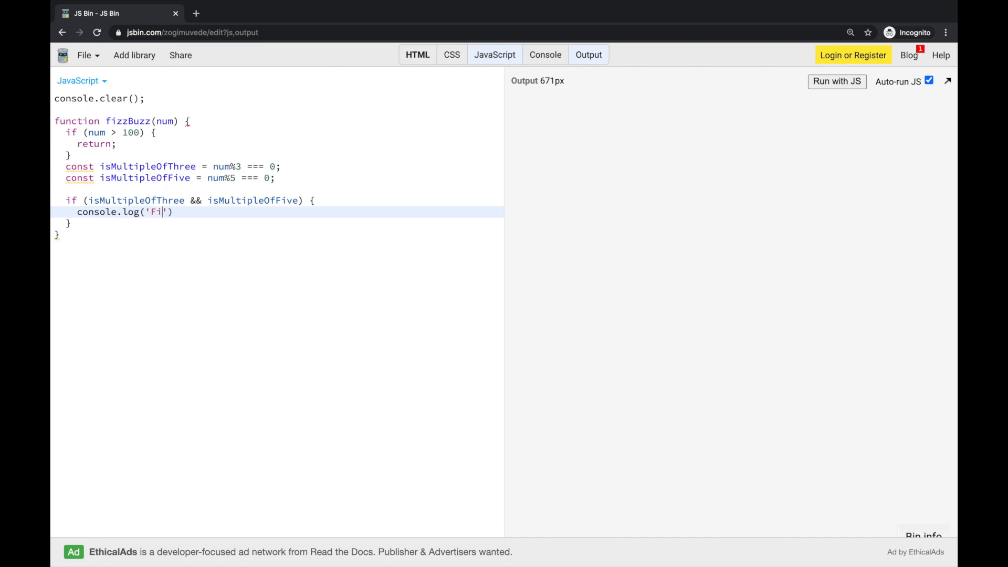
text(zzBuzz');)
key(Down)
text(if ()
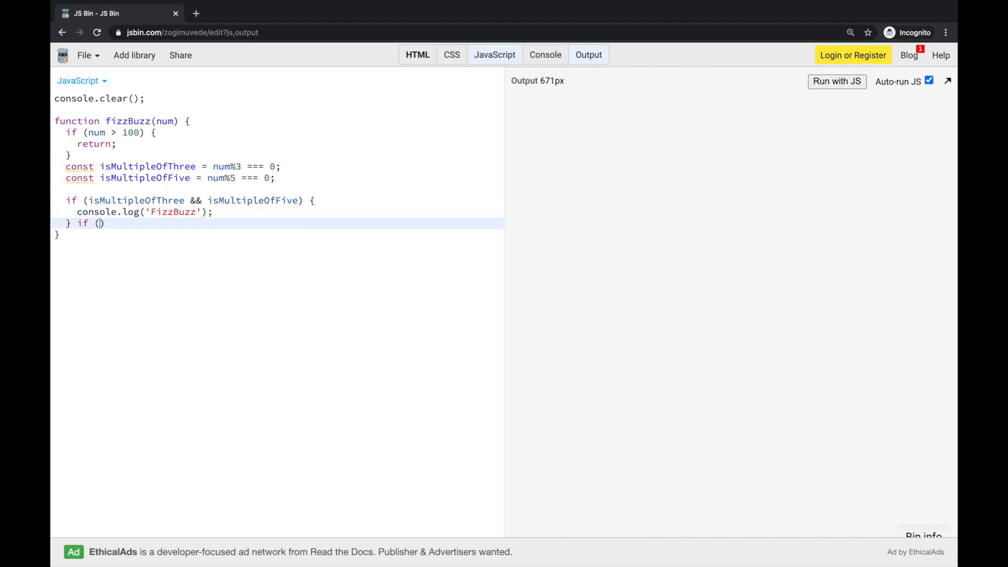
text(isMultipleOfFi)
text(ve) {)
key(Return)
text(console.log(')
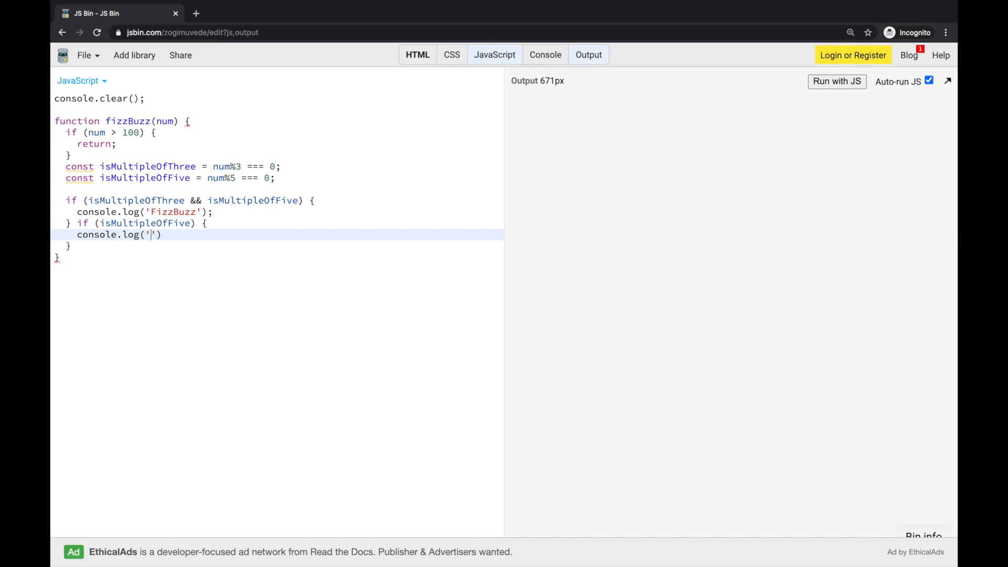
text(Buzz');)
click(72, 223)
text(else)
key(Down)
key(Down)
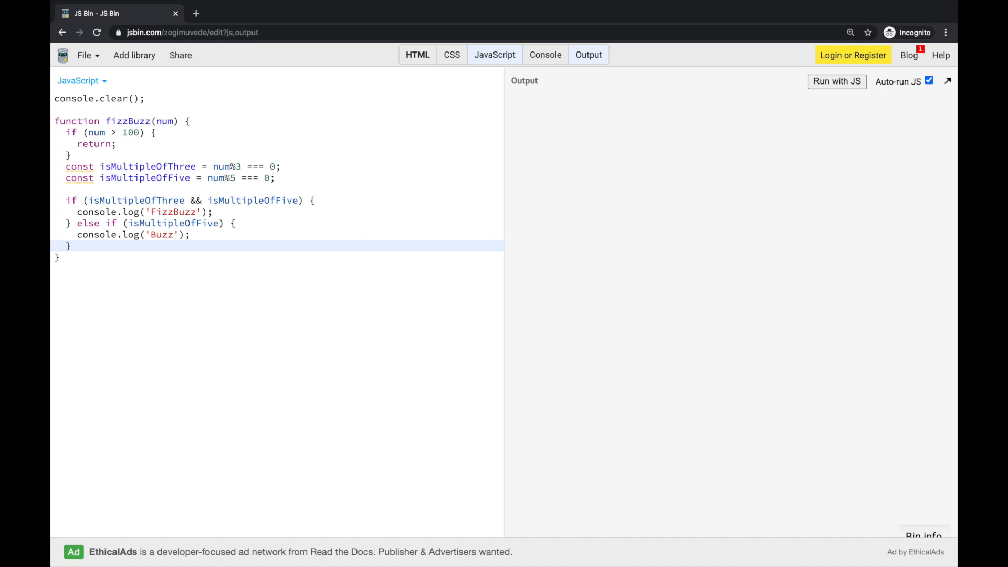
text( else if (isMul)
text(tipleOfThree) {)
Add else if (isMultipleOfThree) logging 'Fizz' and a final else logging num
key(Return)
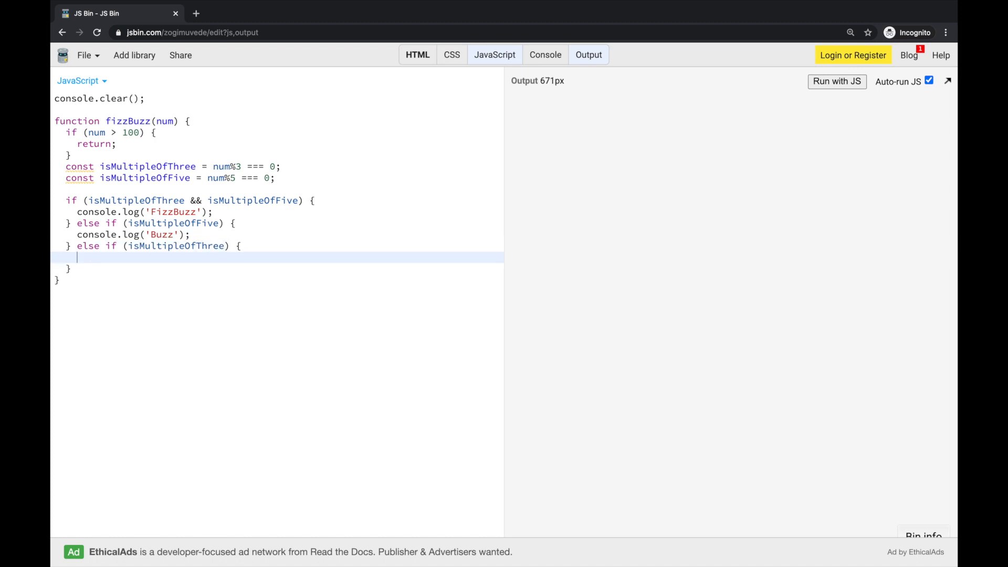
text(console.log('Fiz)
text(z');)
key(Down)
text(else {)
key(Return)
text(console.lo)
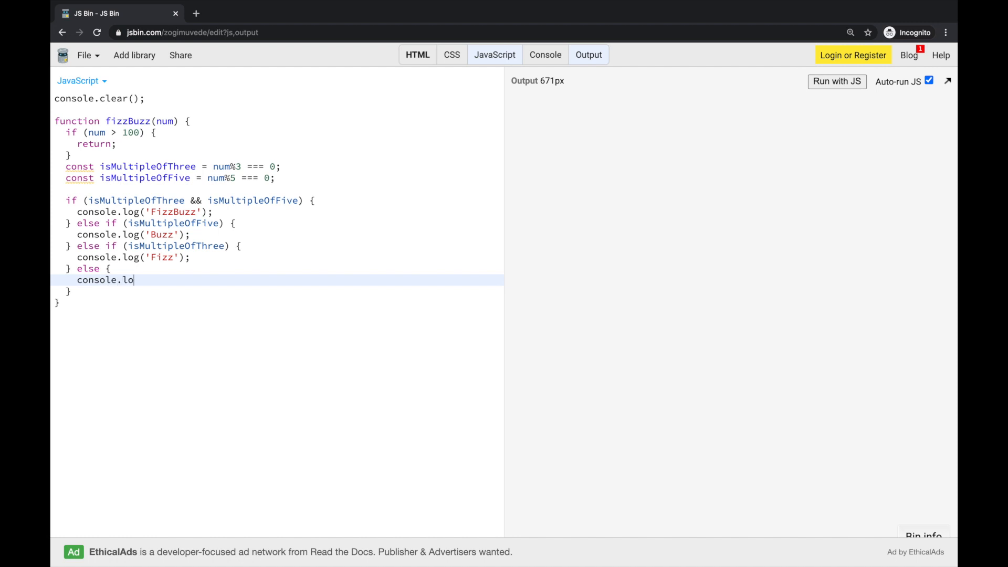
text(g(num);)
End the function with fizzBuzz(num + 1); and call fizzBuzz(1); after its closing brace
double_click(165, 120)
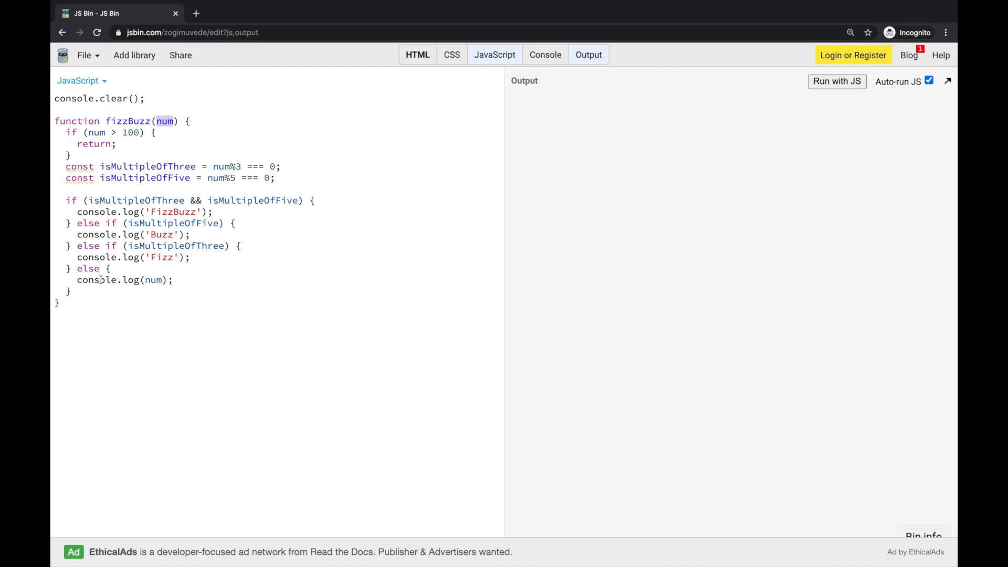
click(118, 291)
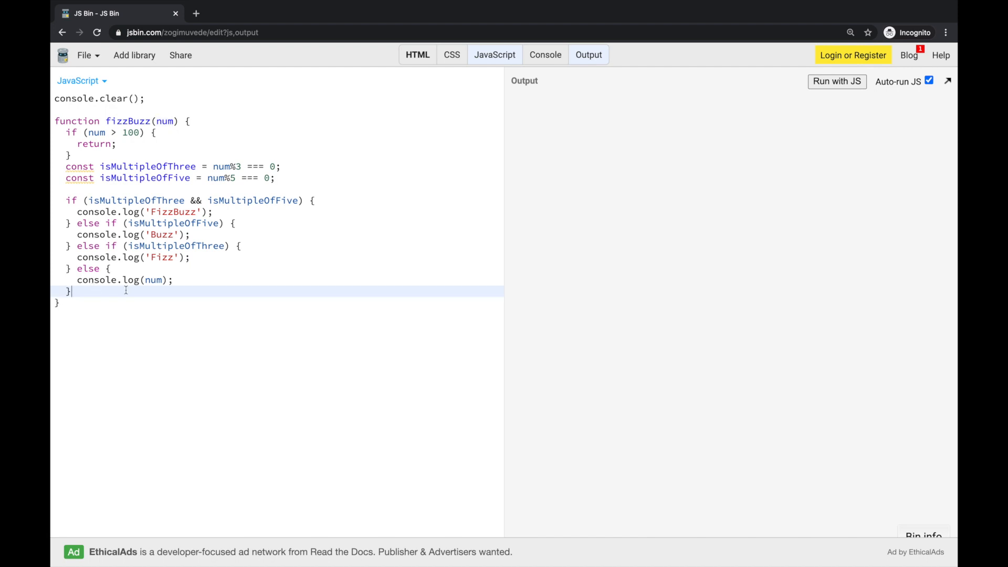
key(Return)
key(Return)
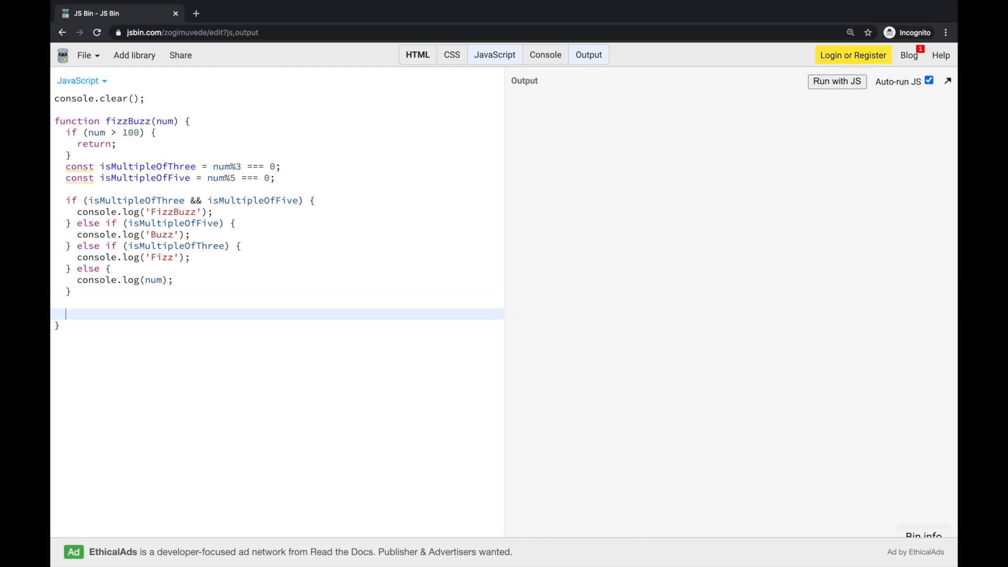
text(fizzBuzz)
text((num + 1)
text();)
key(Down)
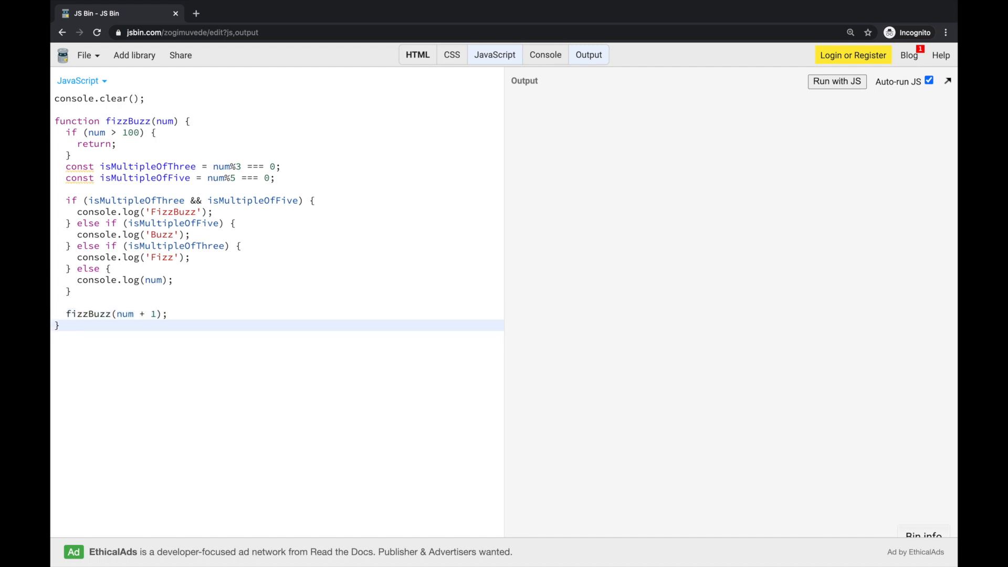
key(Return)
key(Return)
text(fi)
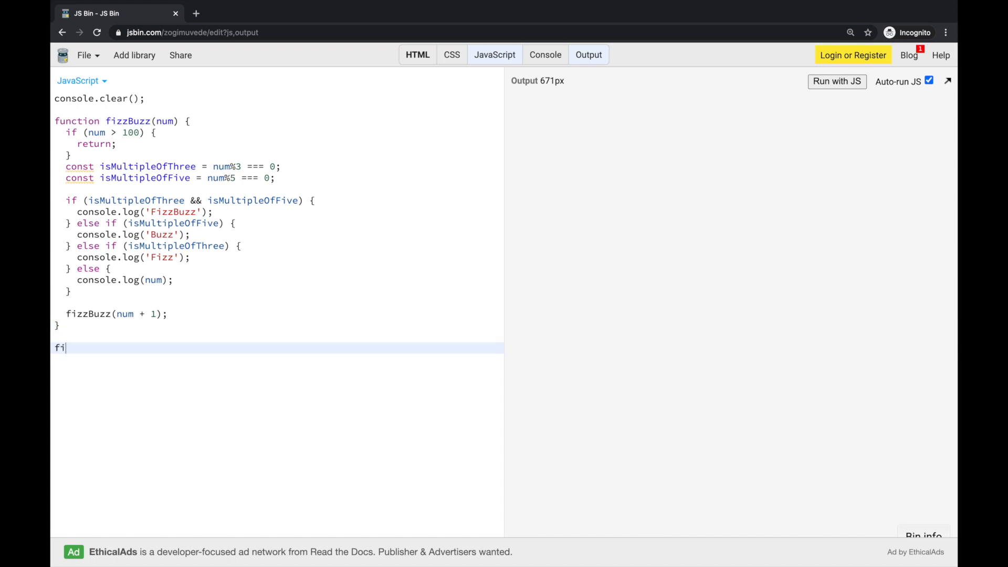
text(zzBuzz()
text(1);)
Run the bin and verify the console shows 1 to 100 with Fizz, Buzz and FizzBuzz
key(ctrl+4)
key(ctrl+5)
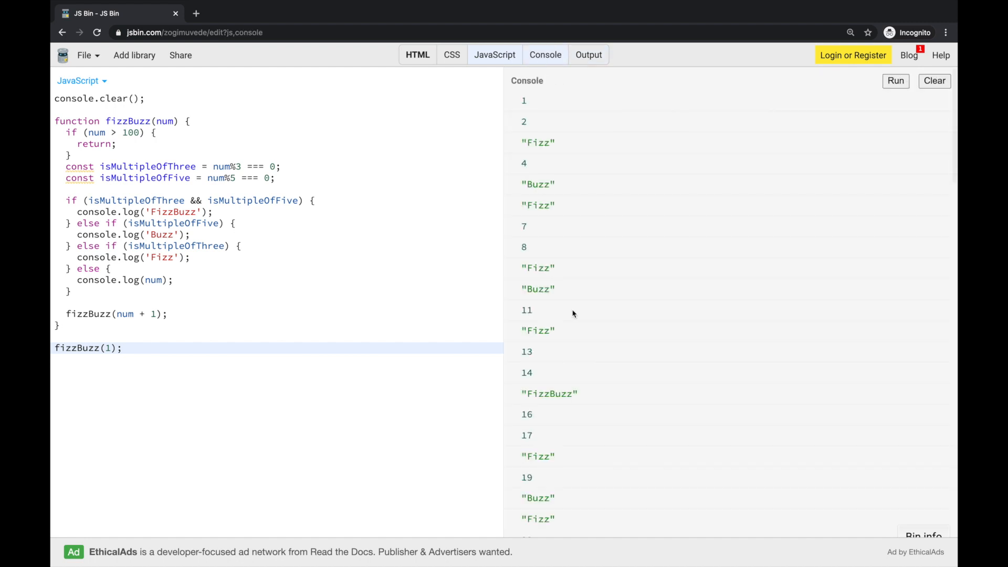
scroll(573, 313, up, 20)
drag(522, 142, 571, 149)
drag(521, 185, 556, 185)
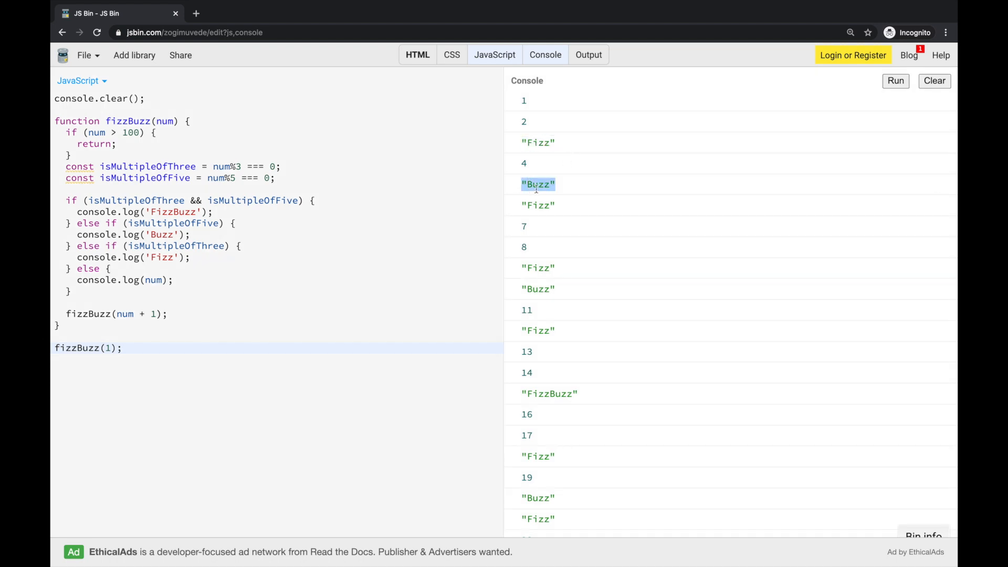
click(540, 197)
scroll(609, 426, down, 2)
scroll(608, 426, down, 2)
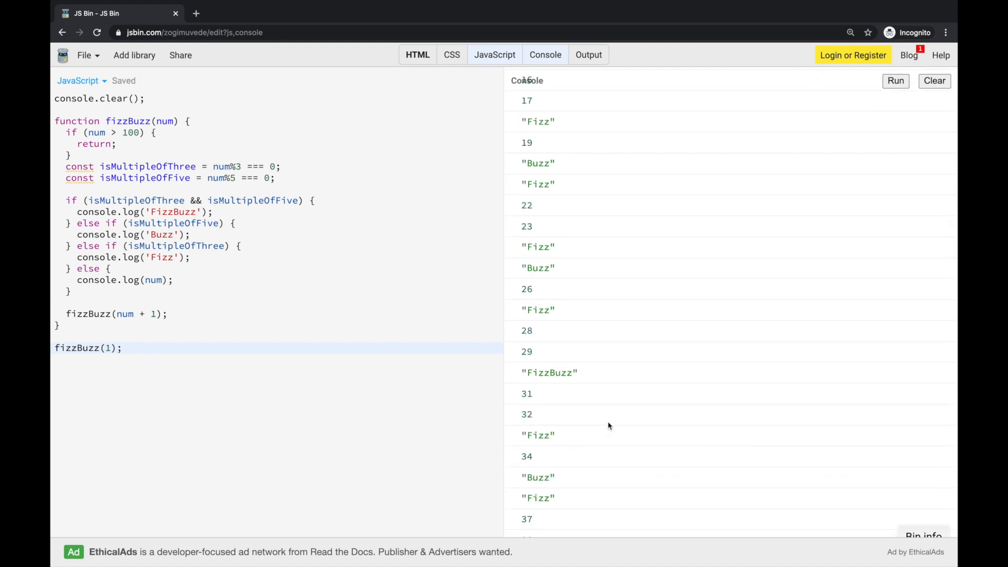
scroll(620, 426, down, 10)
scroll(621, 426, down, 2)
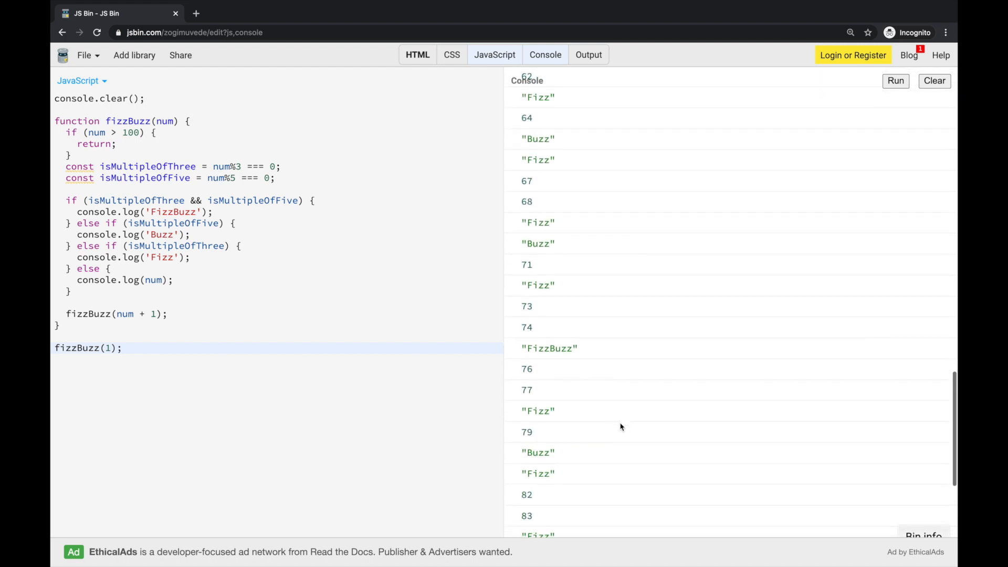
scroll(620, 427, down, 4)
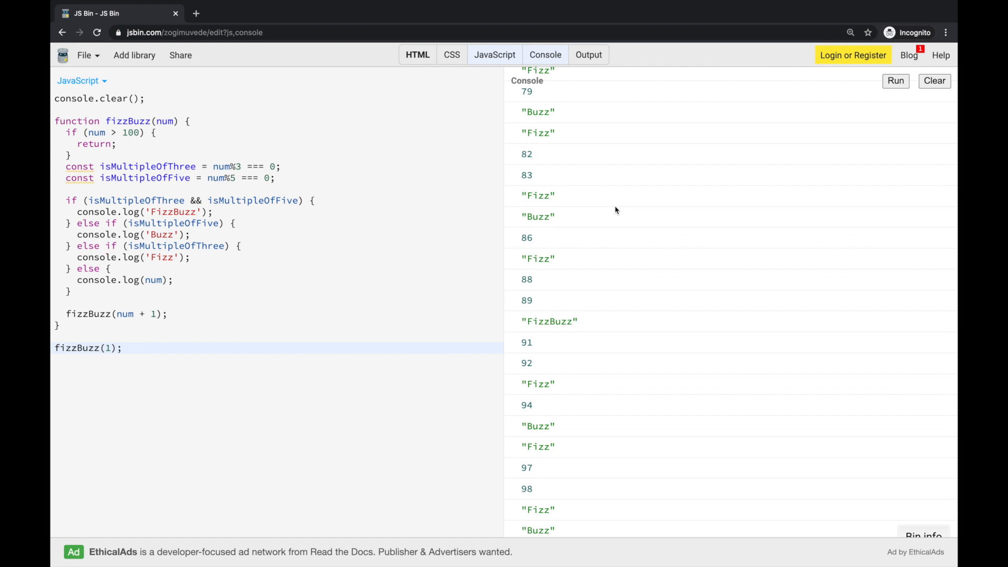
scroll(615, 210, up, 4)
scroll(616, 210, up, 9)
scroll(615, 209, up, 7)
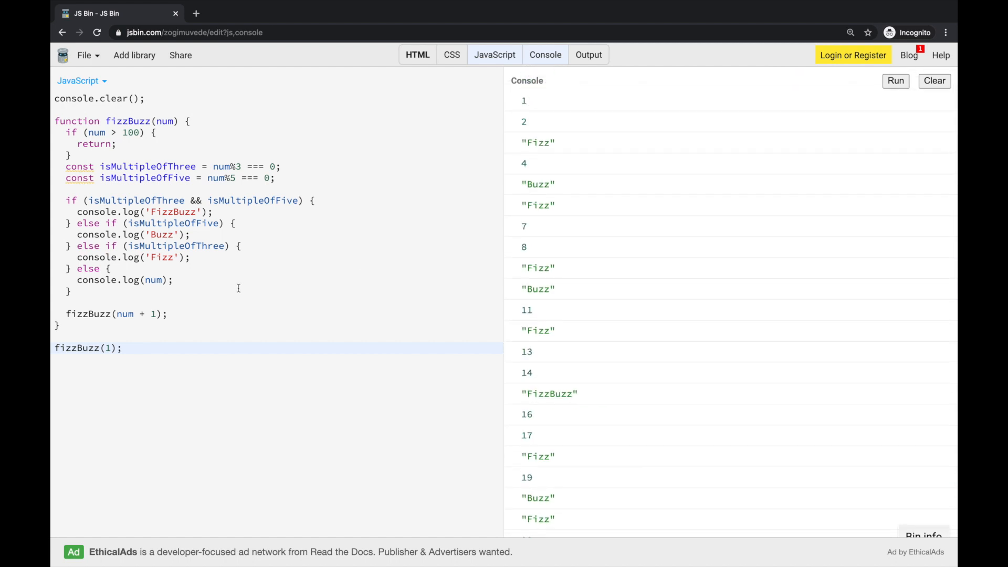
click(199, 298)
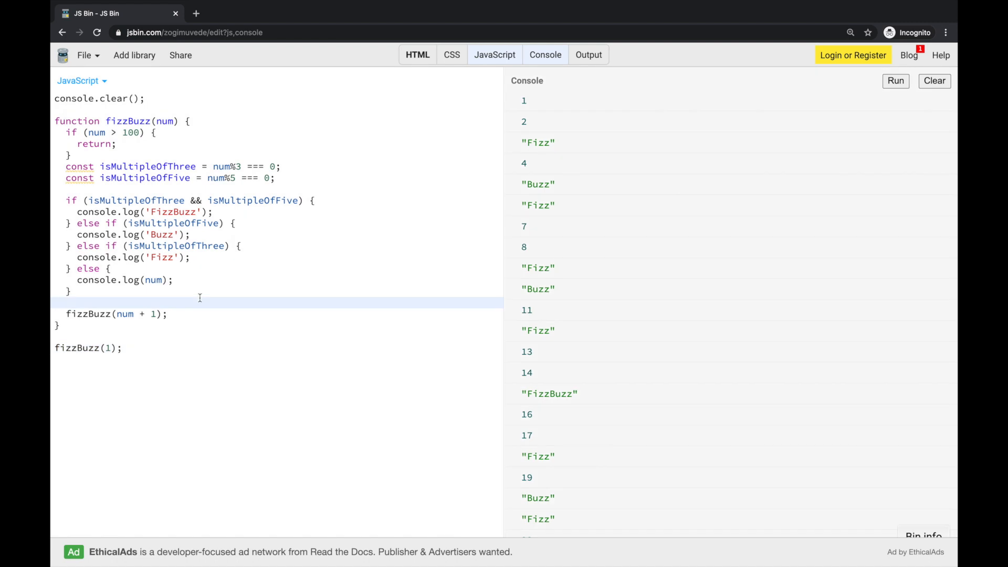